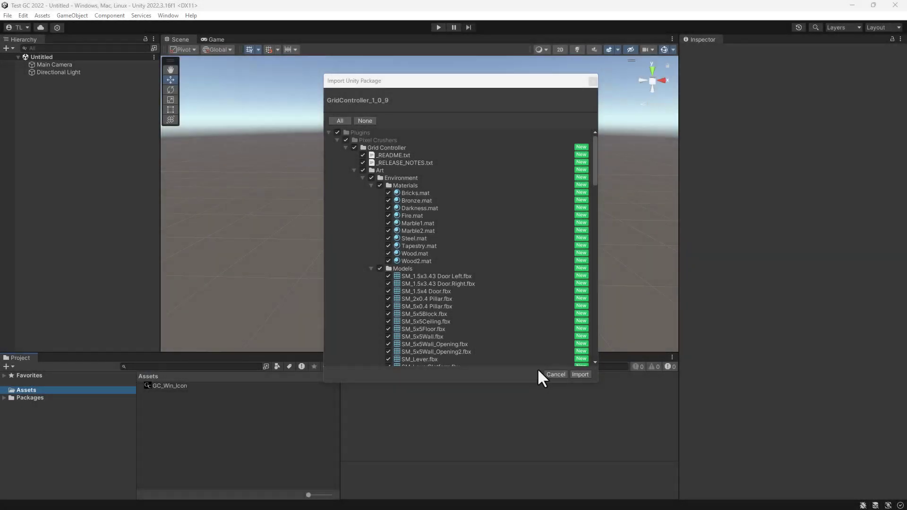
# - Import the GridController_1_0_9 package and open its Plugins/Pixel Crushers/Grid Controller folder
pyautogui.click(574, 374)
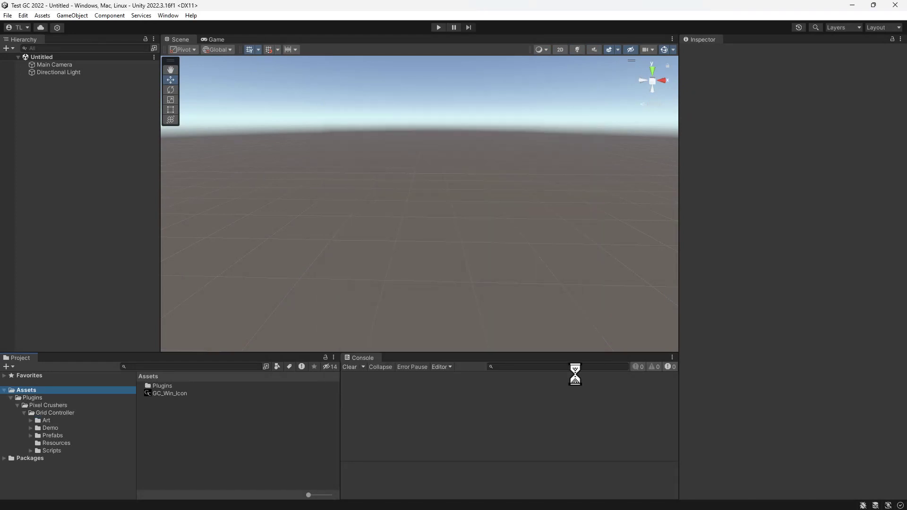
pyautogui.click(48, 412)
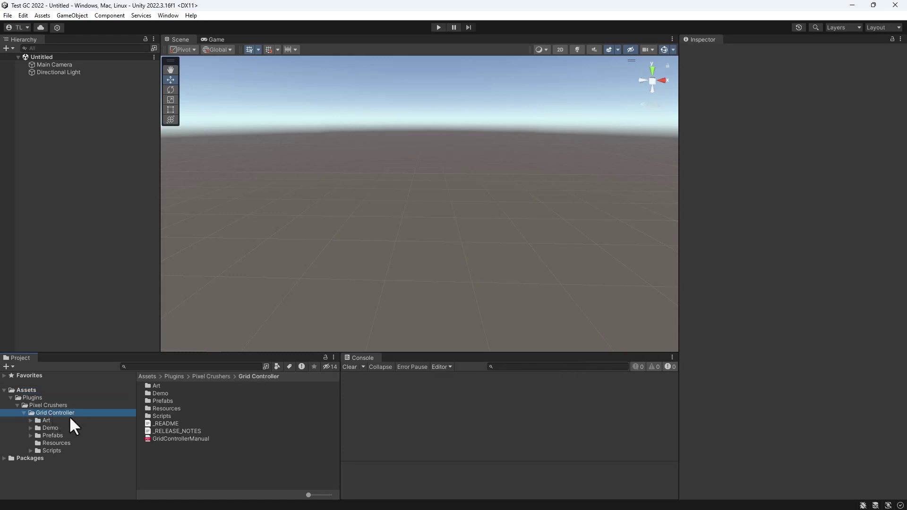
# - Open GridControllerManual.pdf in Edge and jump to its Scripting section on page 24
pyautogui.doubleClick(149, 438)
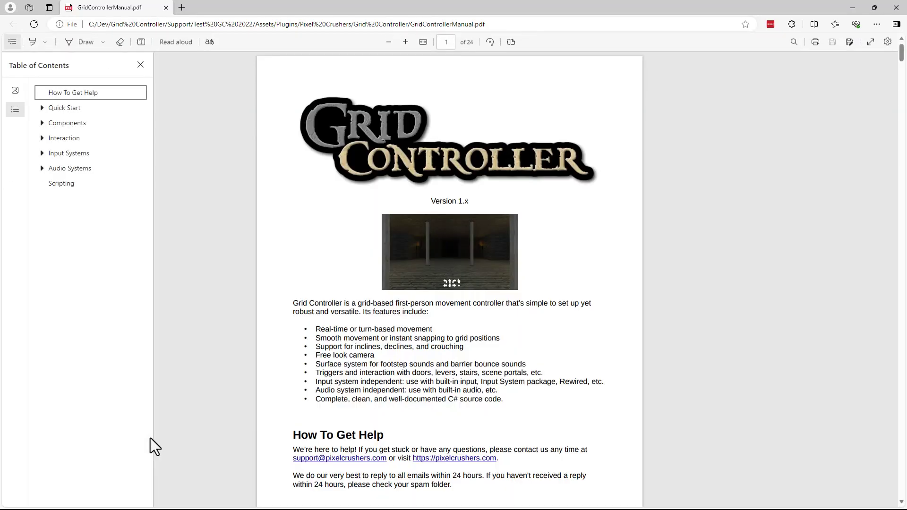
pyautogui.scroll(-15, 320, 368)
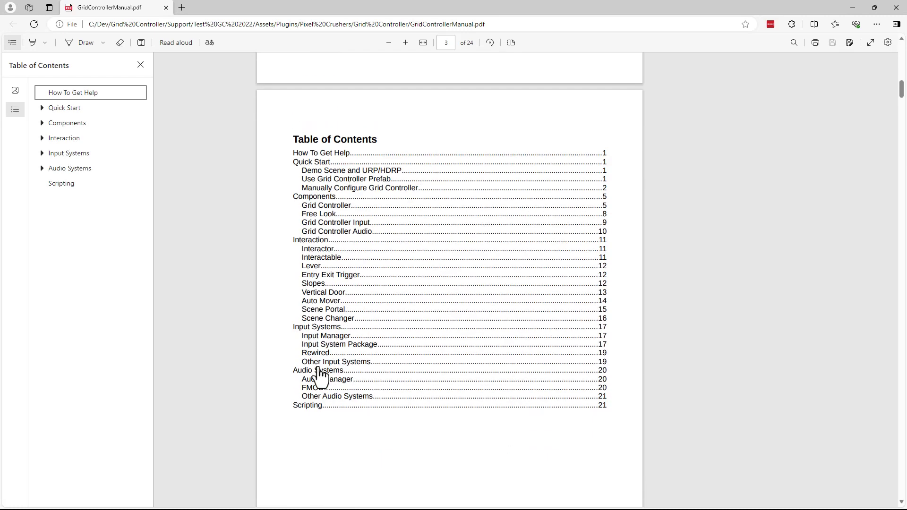
pyautogui.scroll(-10, 320, 374)
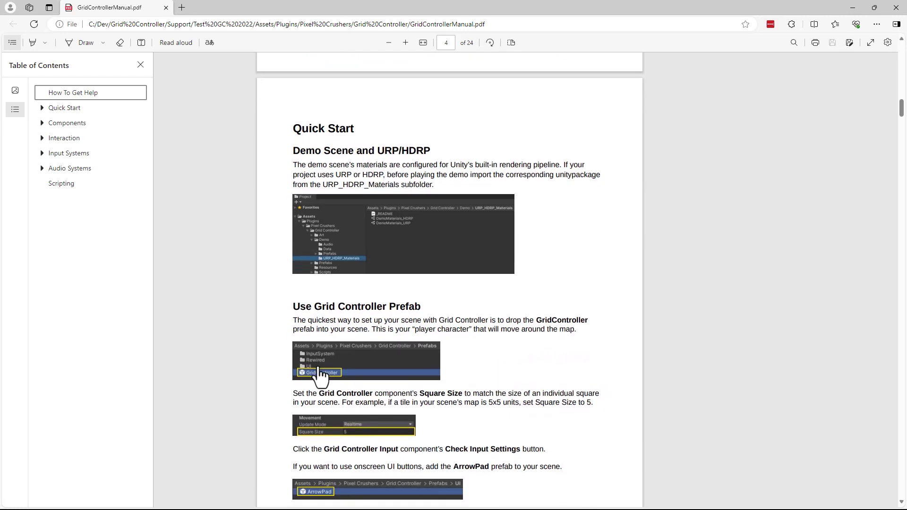
pyautogui.click(60, 185)
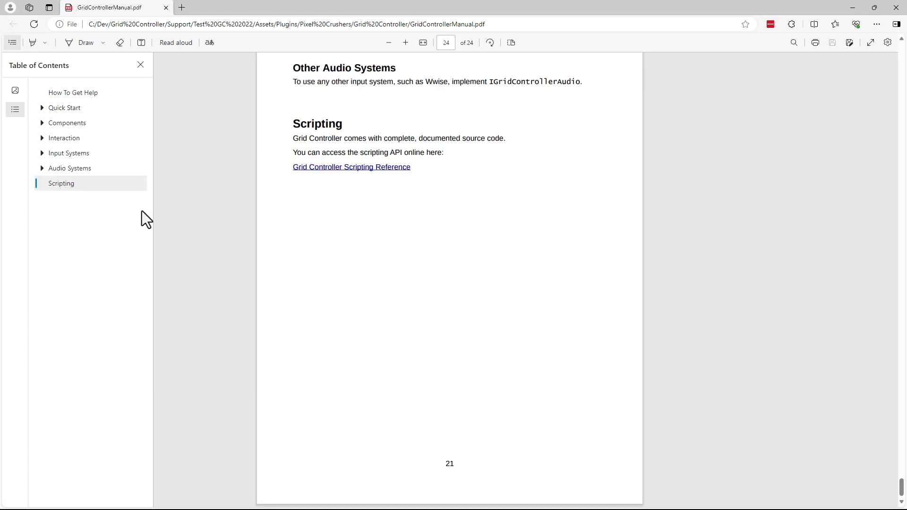
# - Show the Class List of the online Grid Controller Scripting Reference, then return to Unity
pyautogui.click(323, 168)
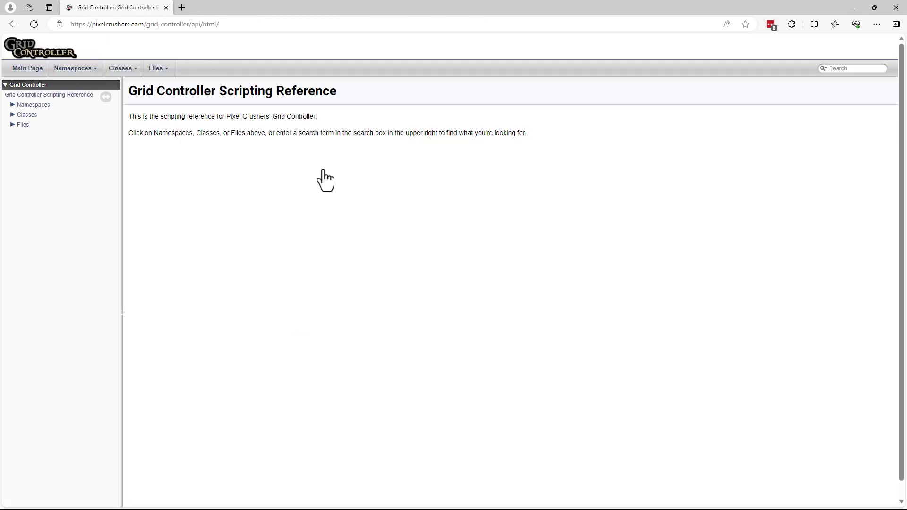
pyautogui.click(12, 114)
pyautogui.click(38, 124)
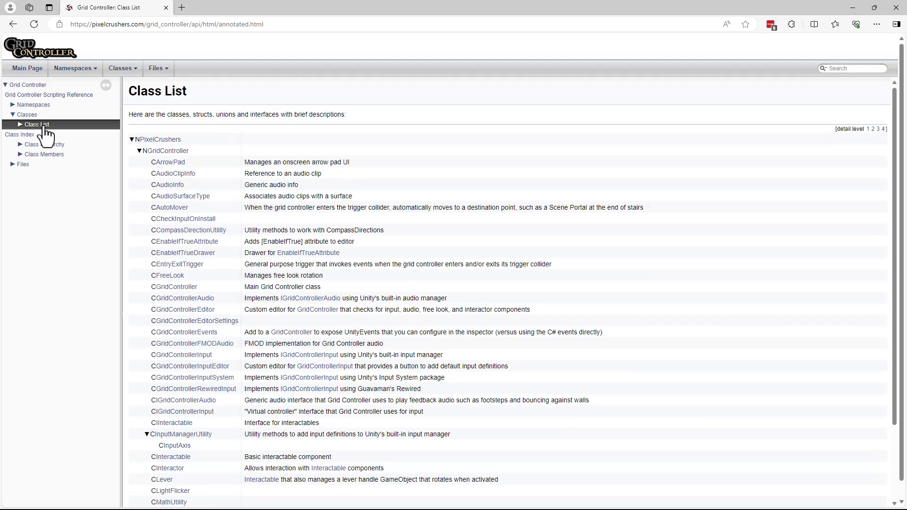
pyautogui.hotkey('alt', 'Tab')
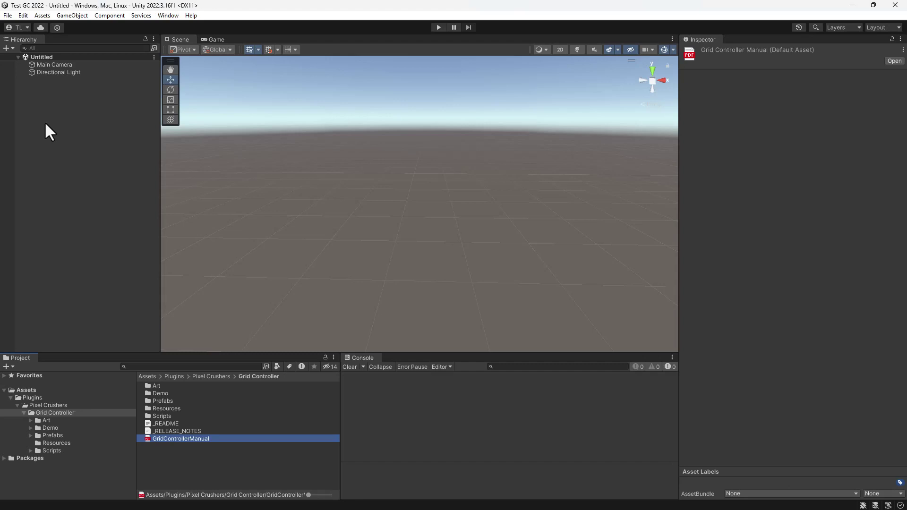
# - Open DemoScene from the Grid Controller Demo folder
pyautogui.click(49, 428)
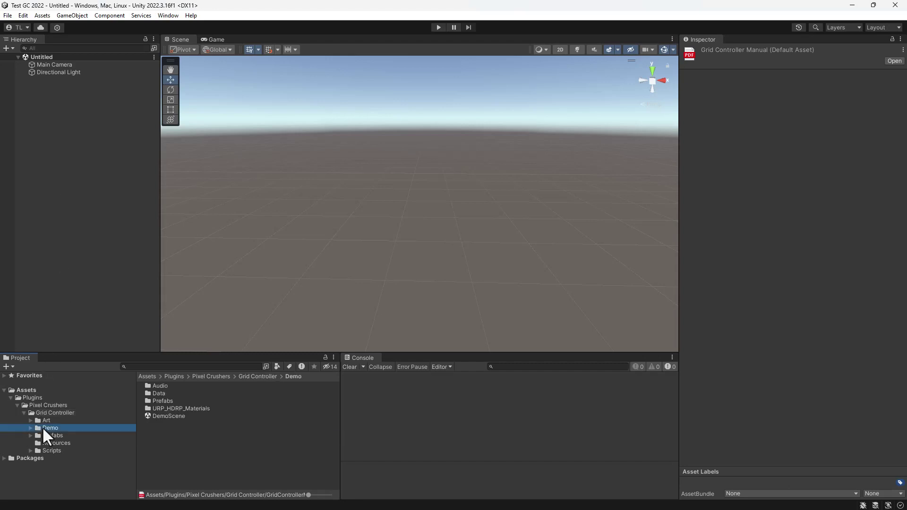
pyautogui.doubleClick(172, 415)
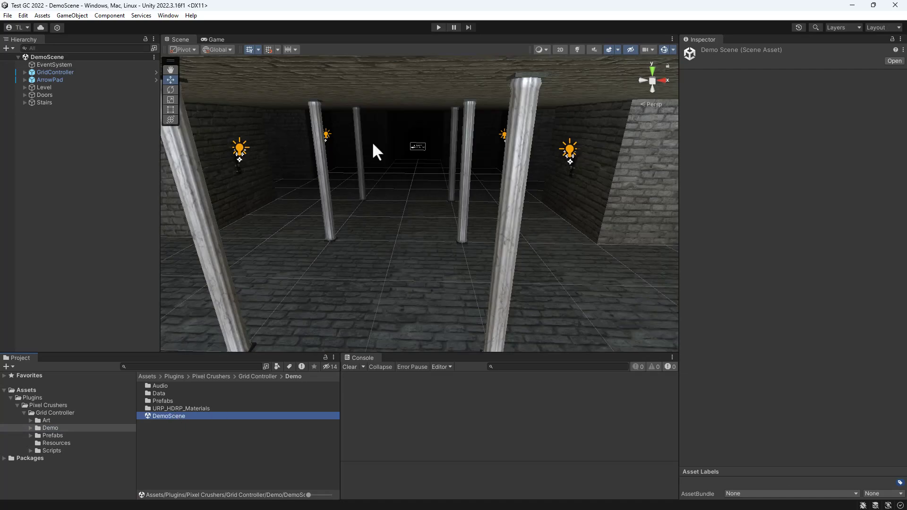
pyautogui.click(438, 28)
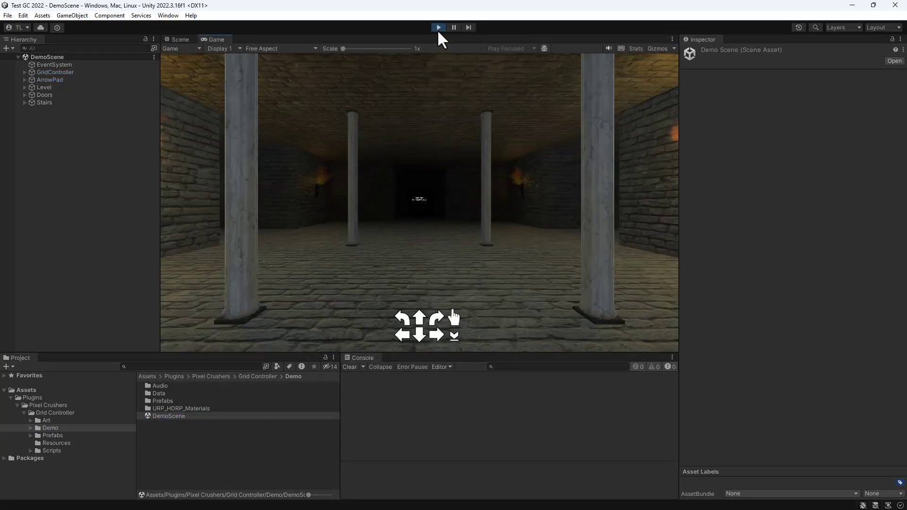
pyautogui.press('w')
pyautogui.press('e')
pyautogui.press('e')
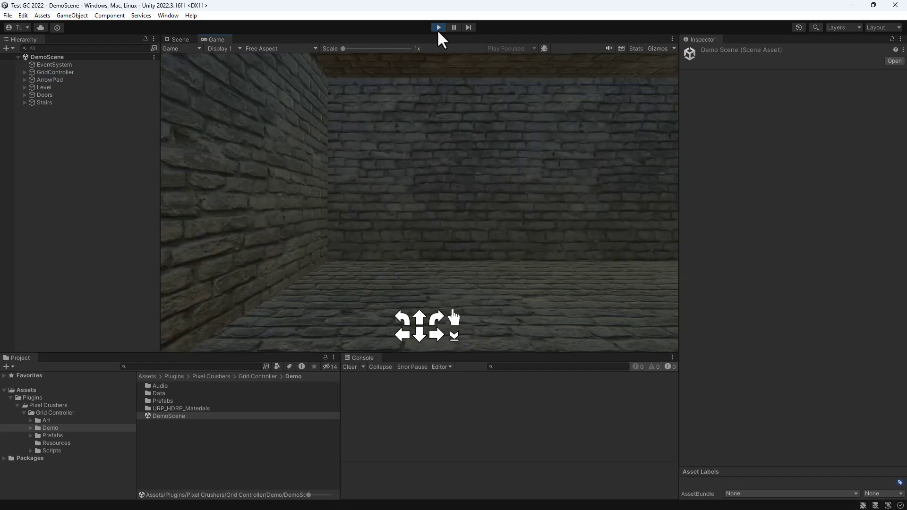
pyautogui.press('w')
pyautogui.press('q')
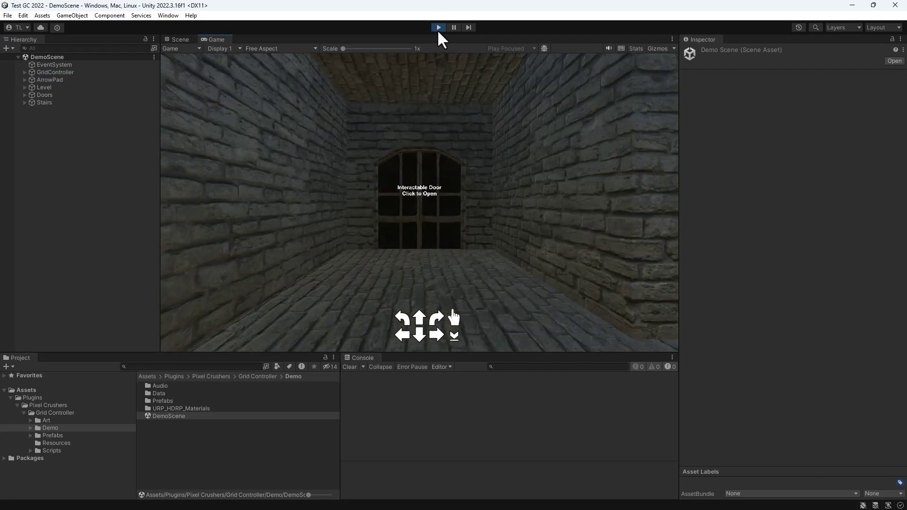
pyautogui.press('w')
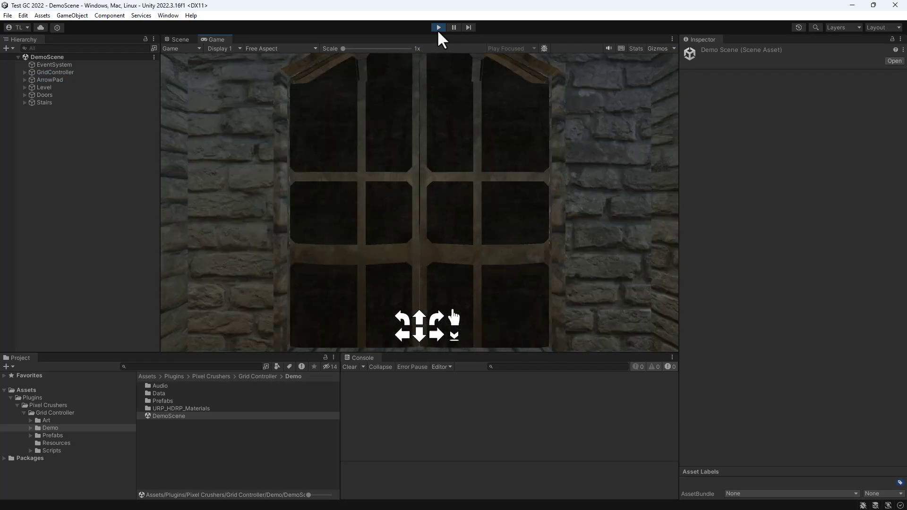
pyautogui.click(452, 317)
pyautogui.press('w')
pyautogui.press('w')
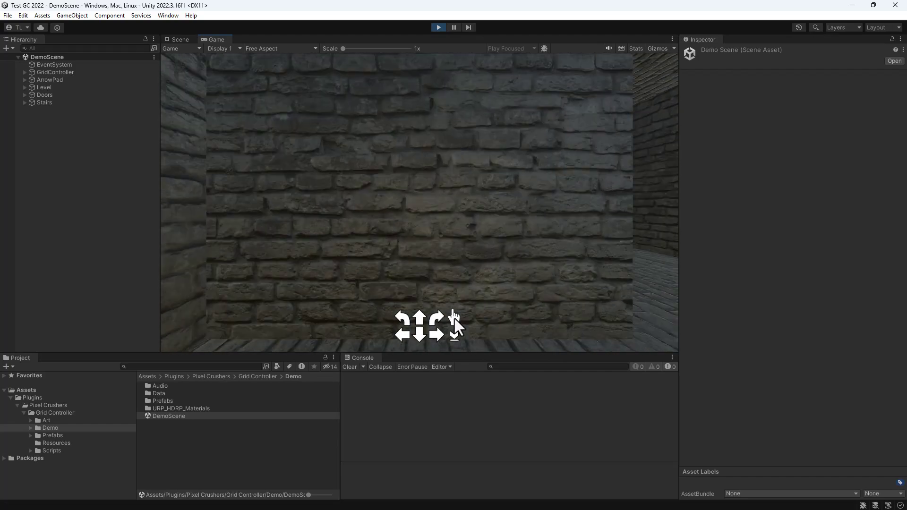
pyautogui.press('q')
pyautogui.press('q')
pyautogui.press('w')
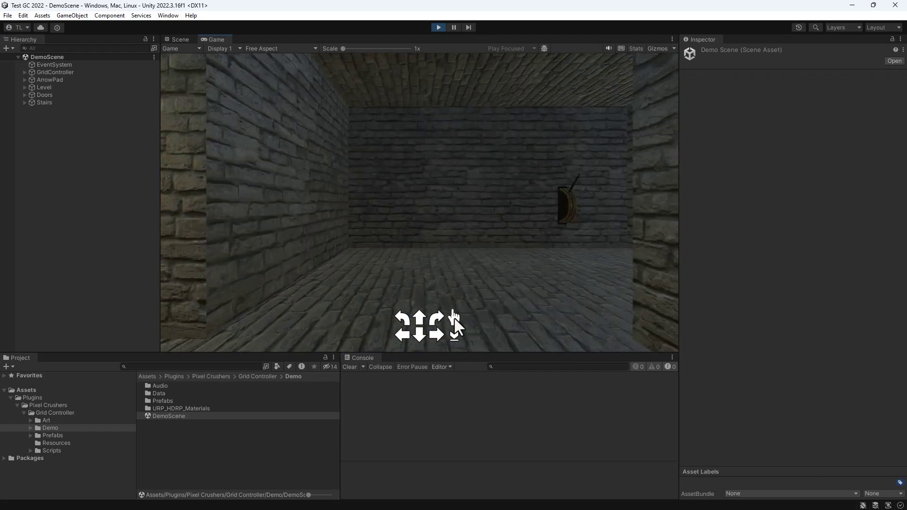
pyautogui.press('w')
pyautogui.press('q')
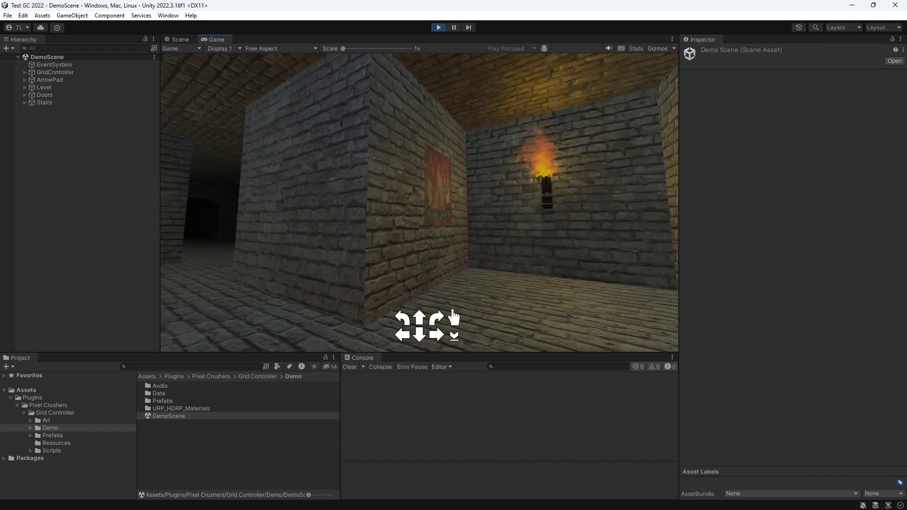
pyautogui.press('w')
pyautogui.press('q')
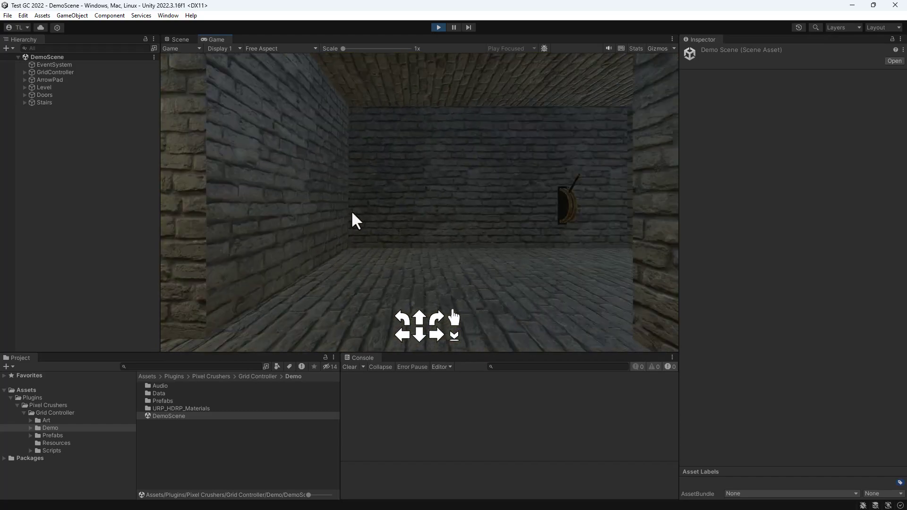
pyautogui.press('e')
pyautogui.press('w')
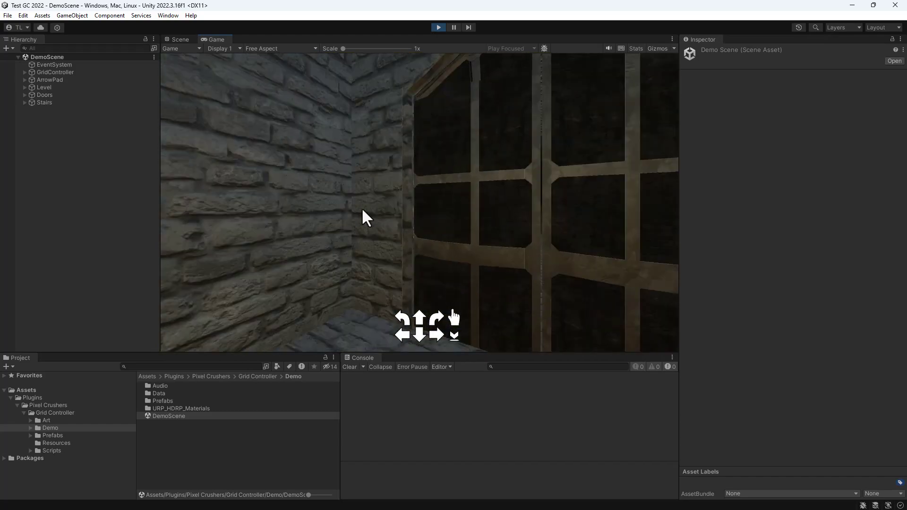
pyautogui.press('q')
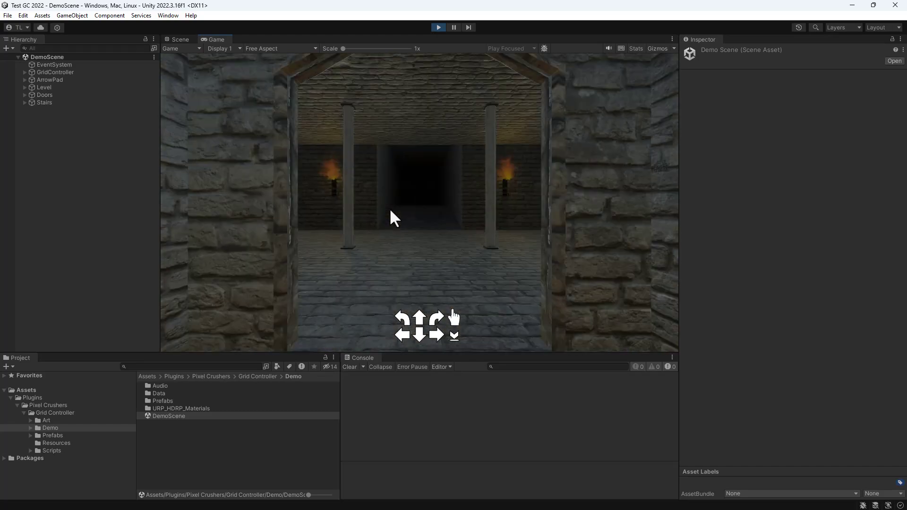
pyautogui.press('w')
pyautogui.press('q')
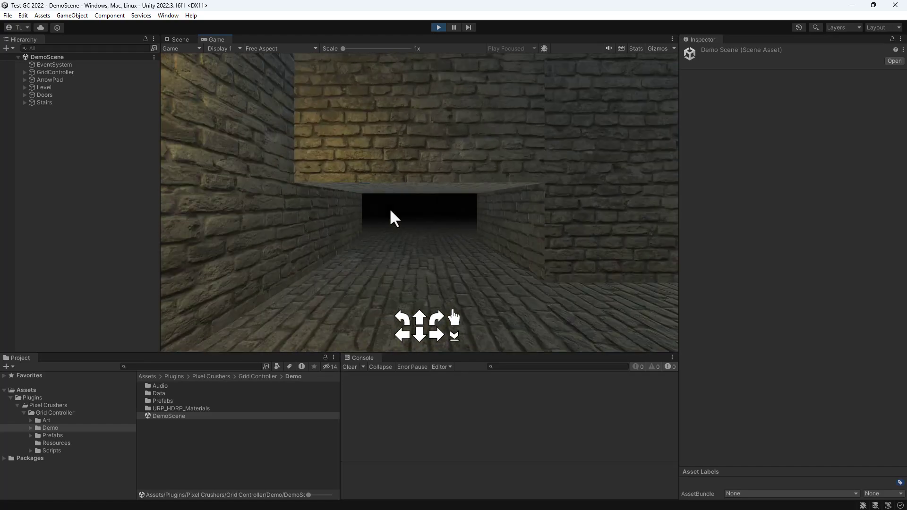
pyautogui.press('w')
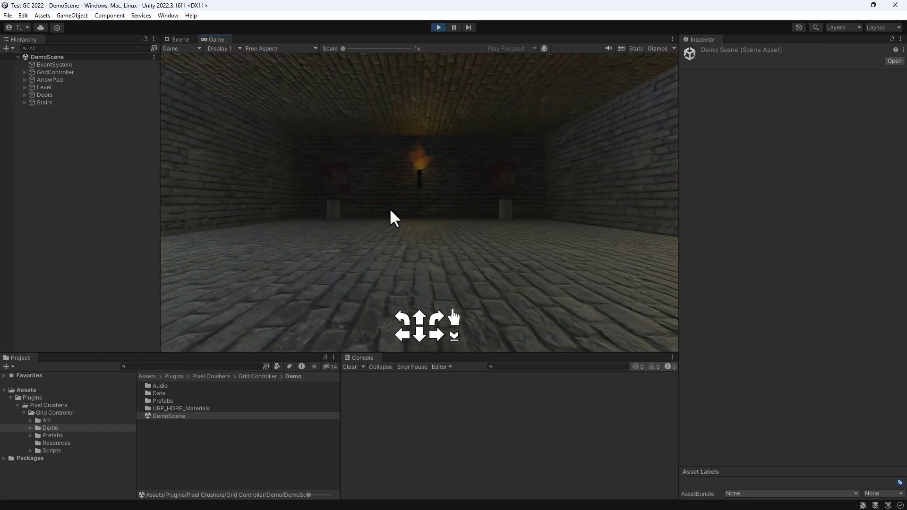
pyautogui.press('e')
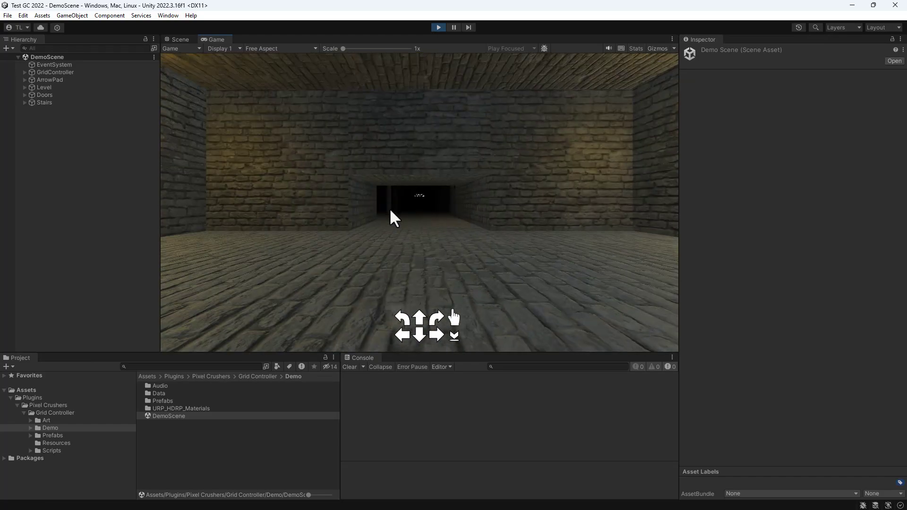
pyautogui.press('w')
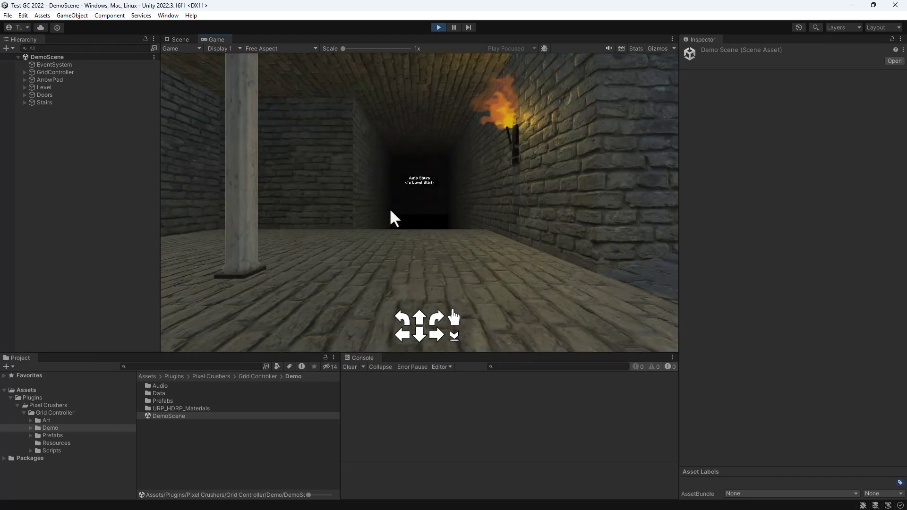
pyautogui.press('w')
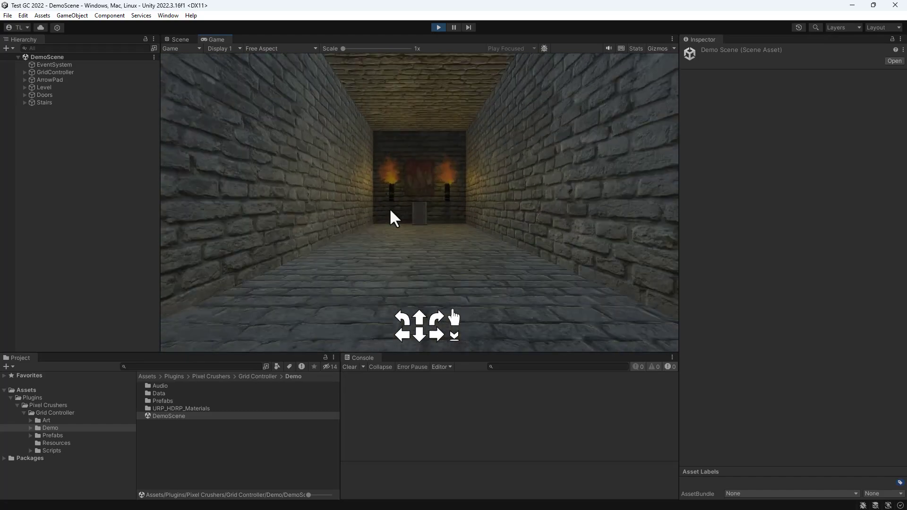
pyautogui.press('s')
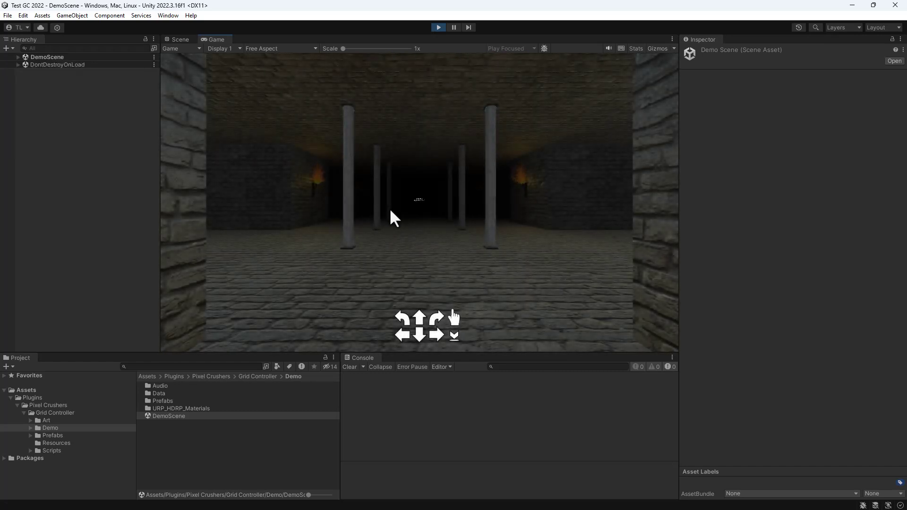
pyautogui.click(439, 27)
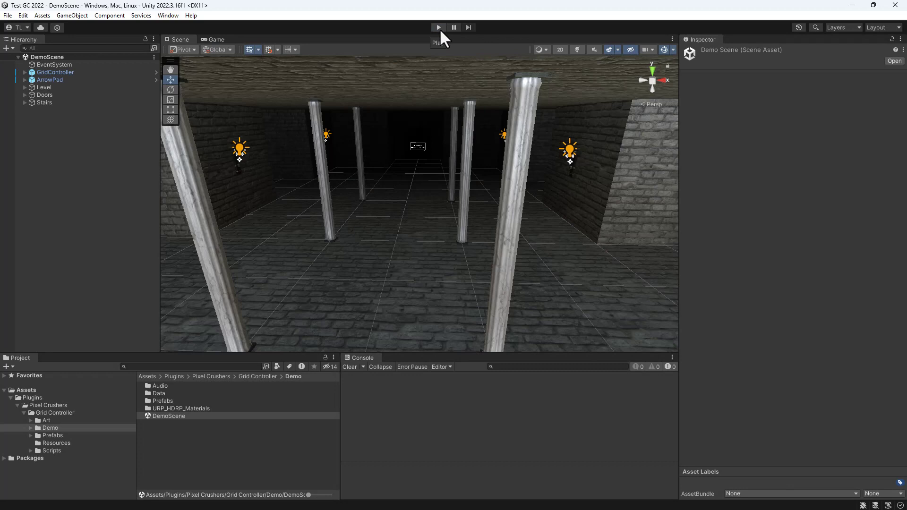
pyautogui.click(55, 72)
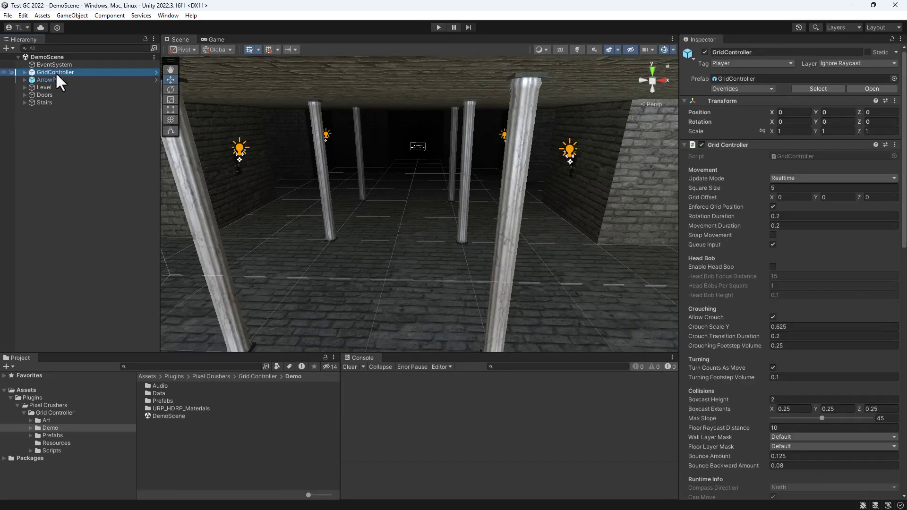
pyautogui.click(800, 88)
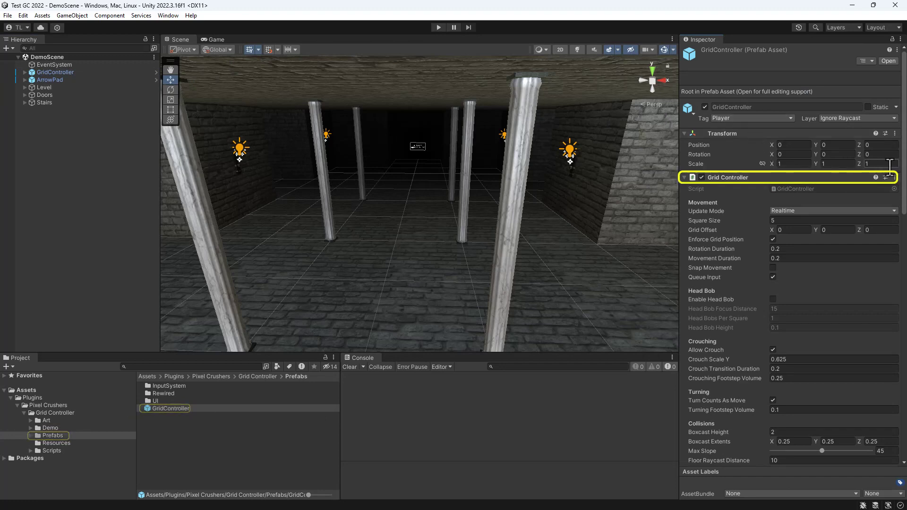
pyautogui.moveTo(903, 177); pyautogui.dragTo(903, 229)
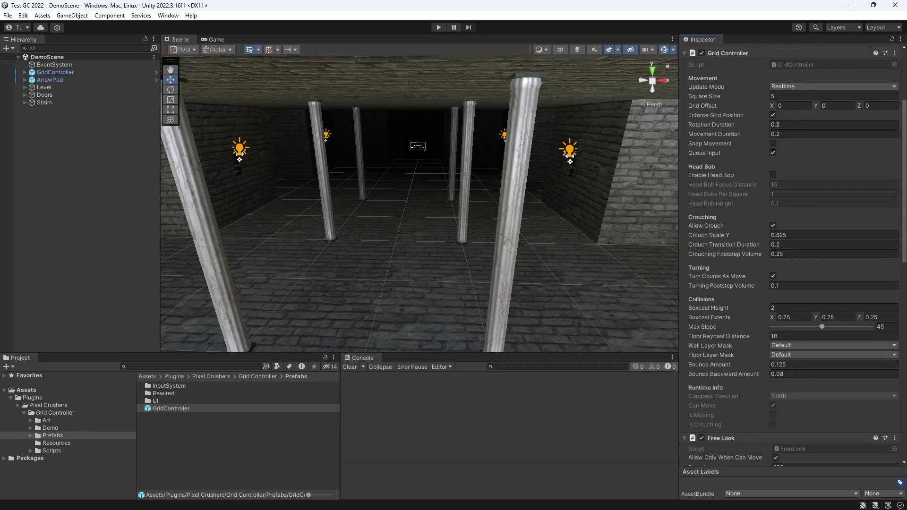
pyautogui.click(809, 86)
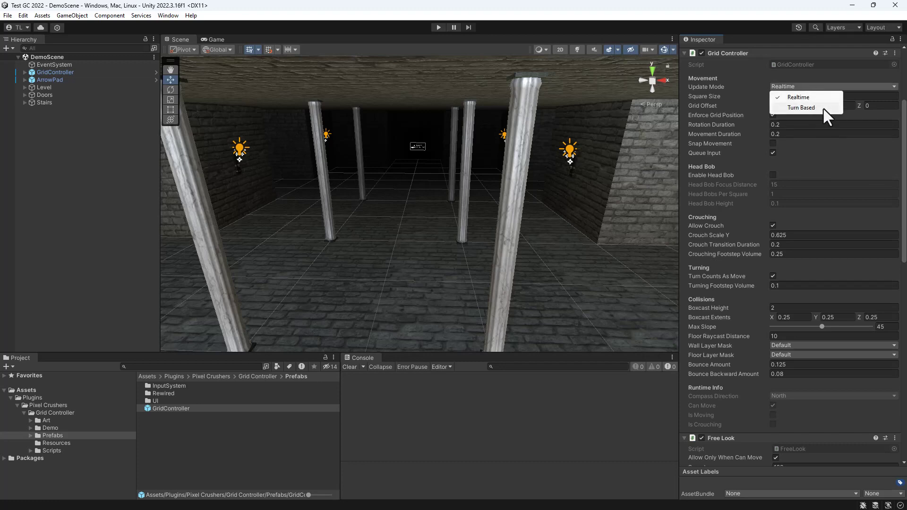
pyautogui.press('Escape')
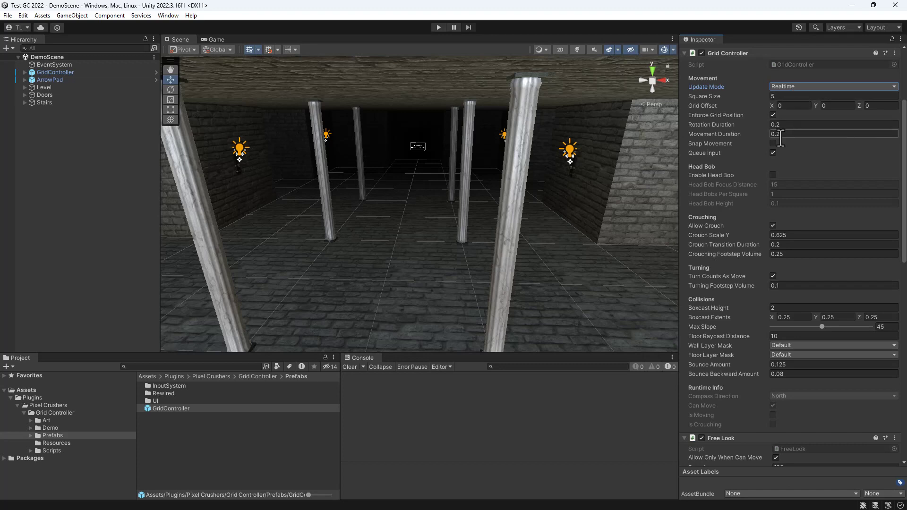
pyautogui.moveTo(726, 143)
pyautogui.moveTo(718, 175)
pyautogui.scroll(-1, 904, 185)
# - Run Check Input Settings on Grid Controller Input to confirm the Input Manager has every required input
pyautogui.scroll(-15, 887, 279)
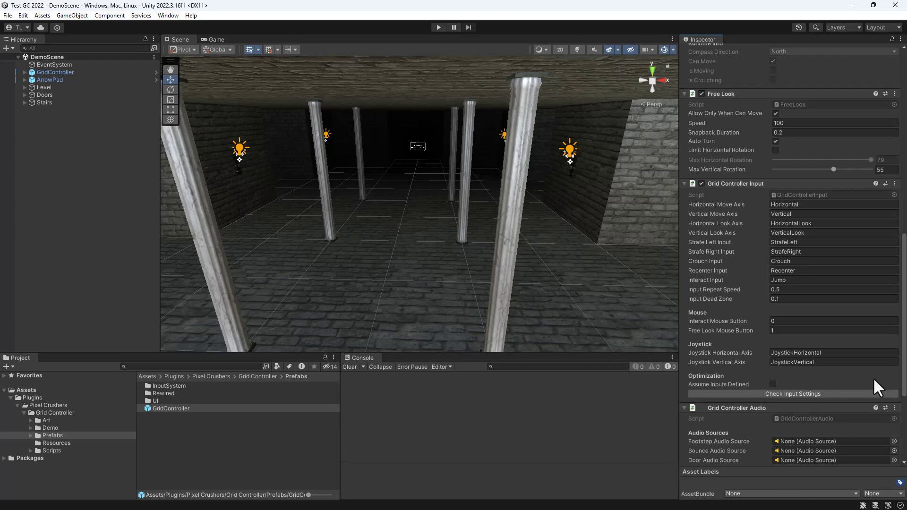
pyautogui.click(863, 393)
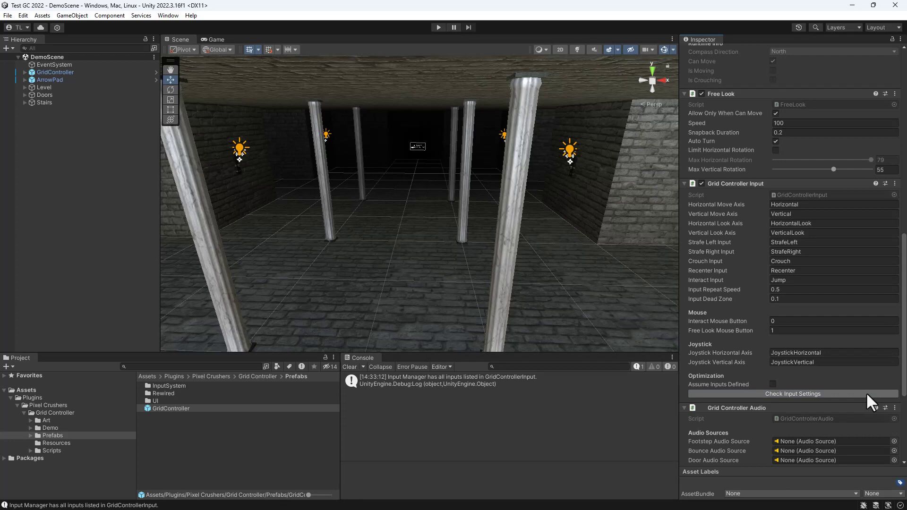
pyautogui.moveTo(902, 382); pyautogui.dragTo(897, 446)
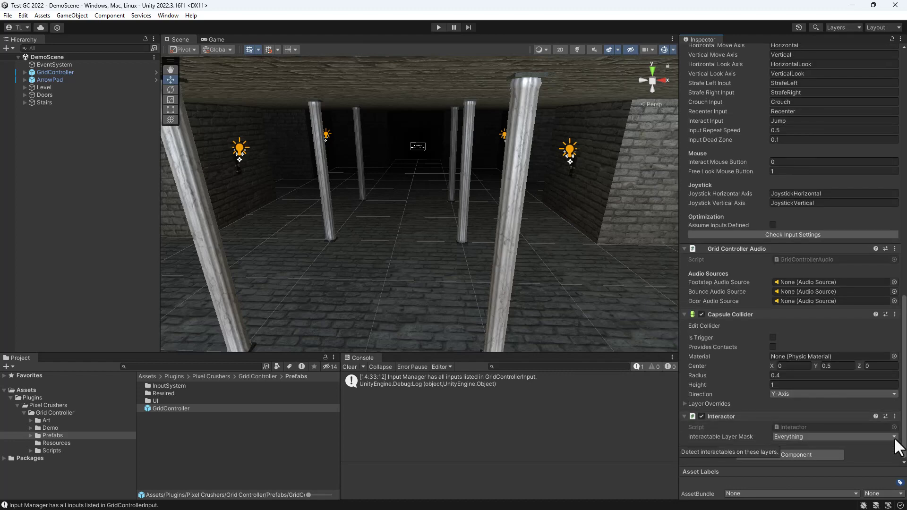
pyautogui.click(24, 95)
# - Inspect the Doorway_5x1_Interactable door and the Lever that toggles it, then collapse Doors
pyautogui.click(58, 119)
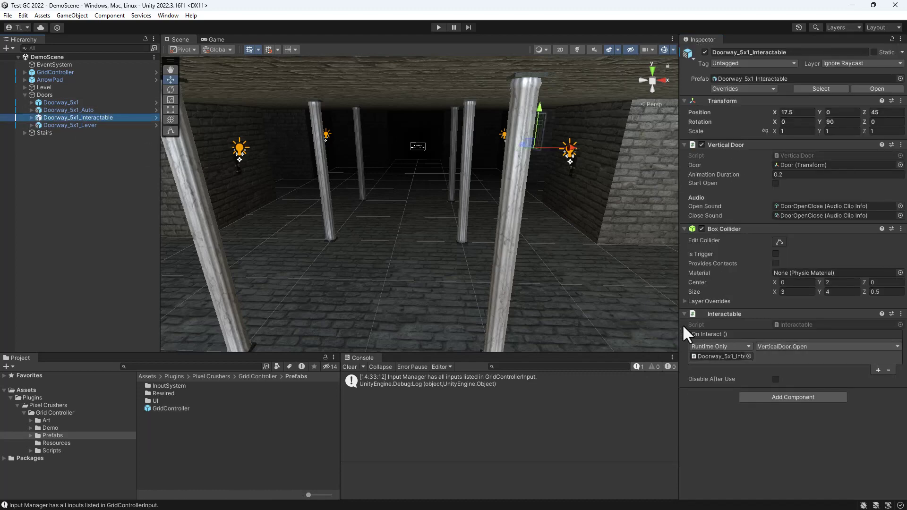
pyautogui.click(32, 125)
pyautogui.click(57, 148)
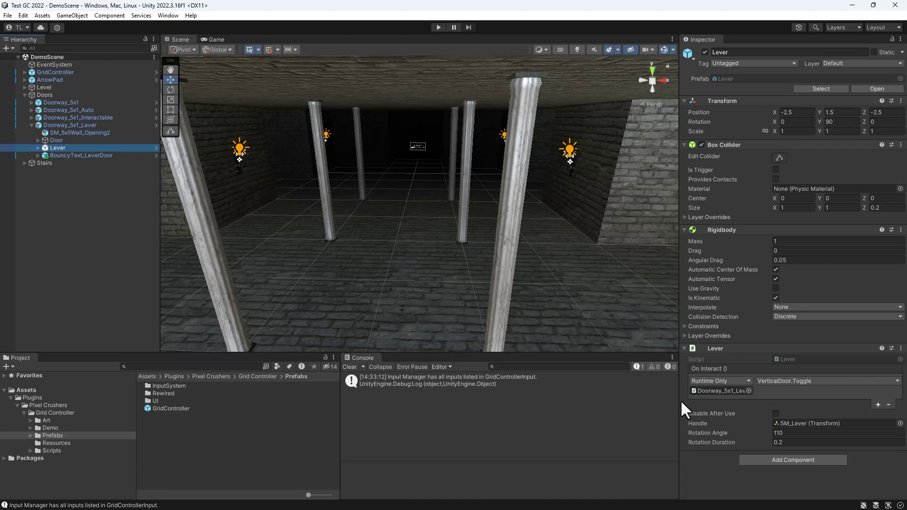
pyautogui.click(24, 95)
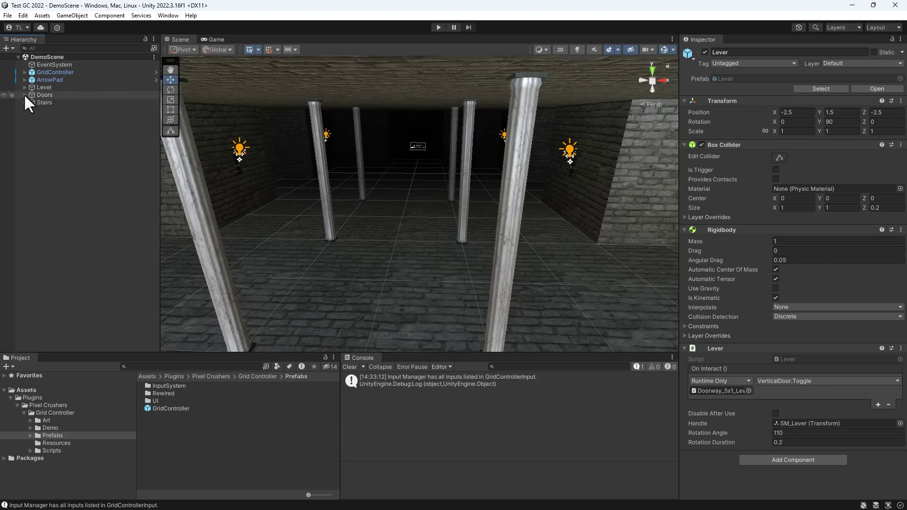
# - Inspect the Stairs AutoMover and the ScenePortal sending the player to DemoScene's Spawnpoint facing North
pyautogui.click(24, 102)
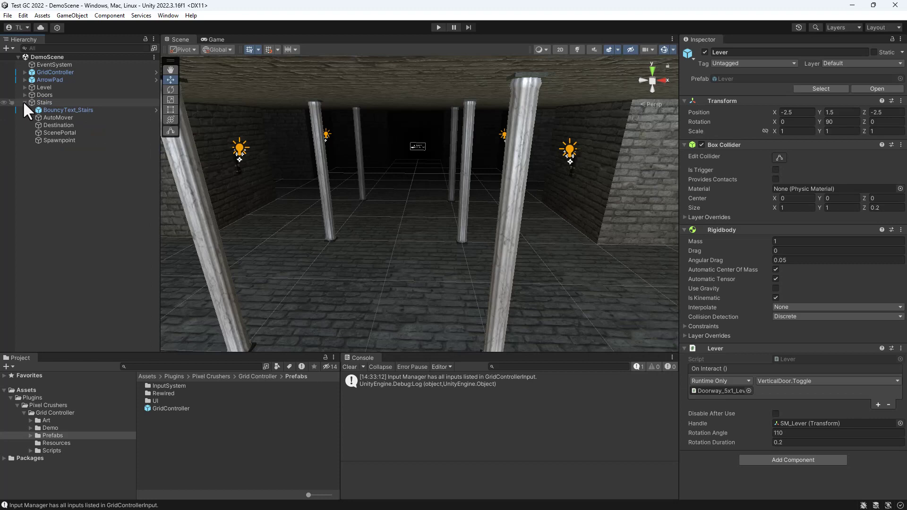
pyautogui.click(52, 117)
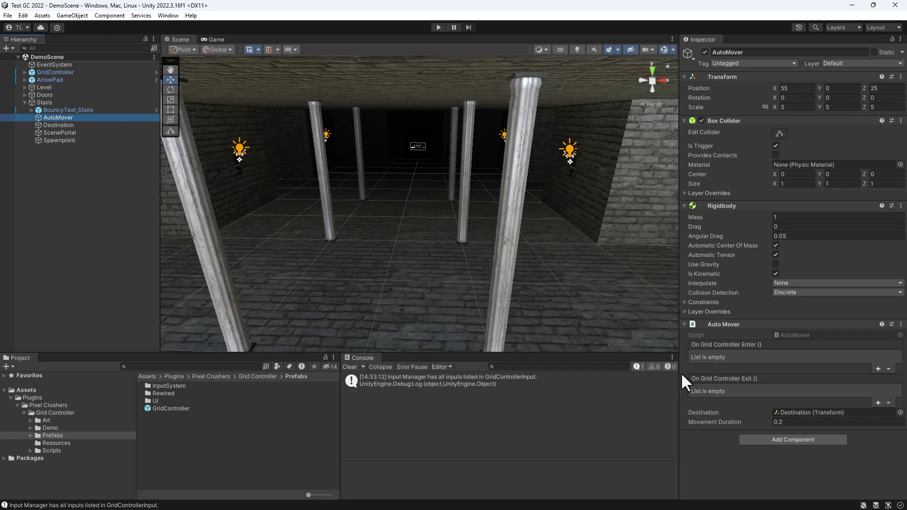
pyautogui.click(54, 132)
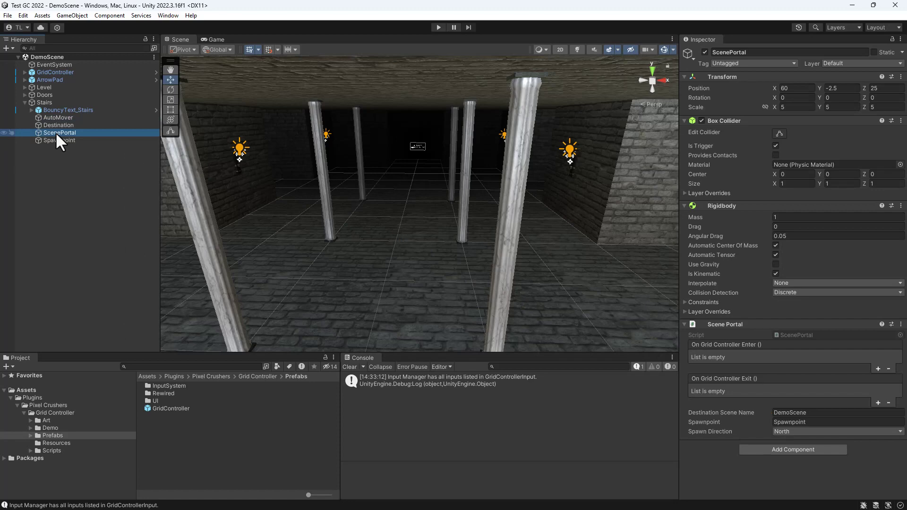
# - Create an empty GameObject named SceneChanger and reset its Transform to the origin
pyautogui.click(71, 15)
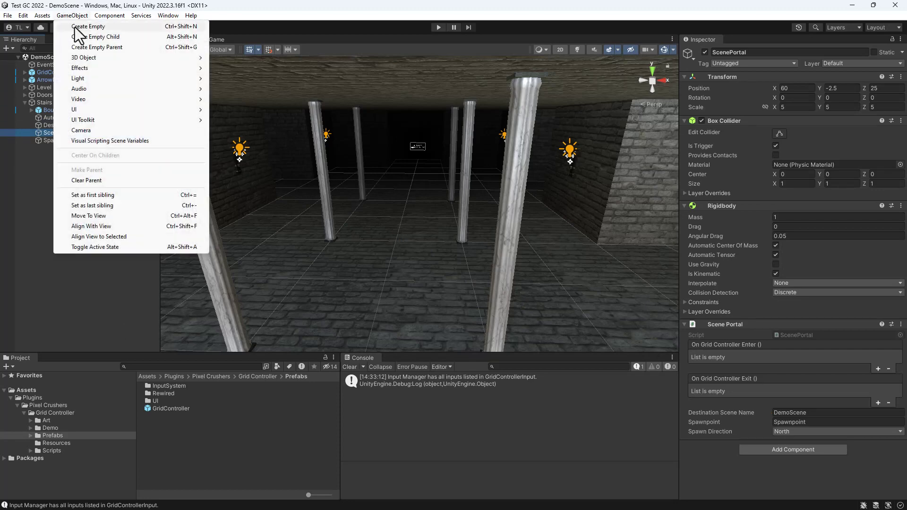
pyautogui.click(75, 26)
pyautogui.write('Scene')
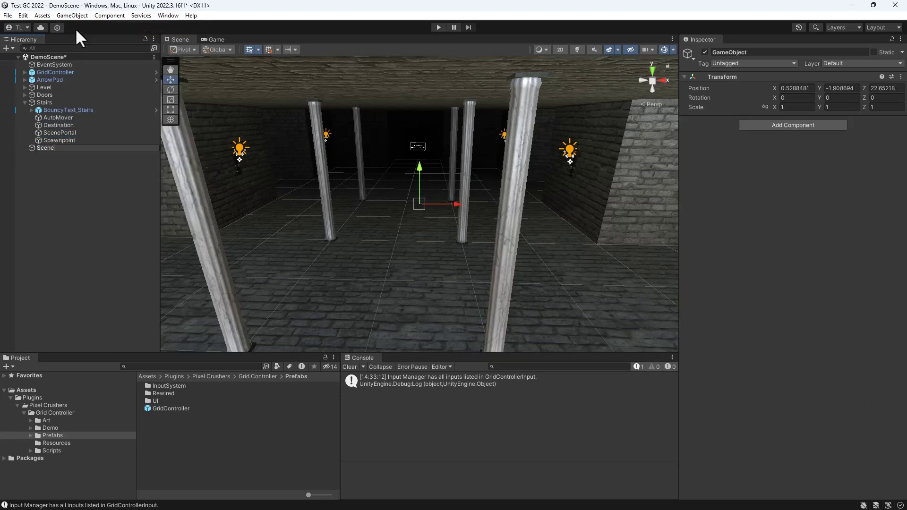
pyautogui.write('Changer')
pyautogui.press('Return')
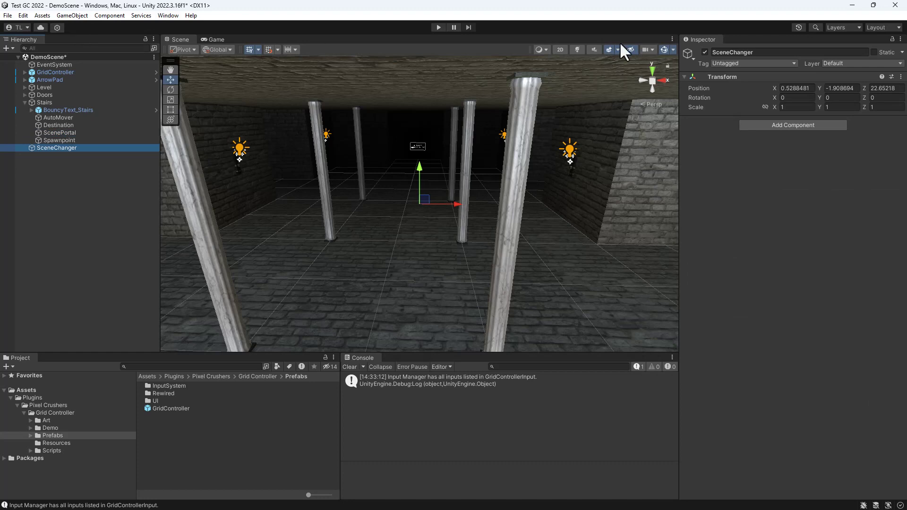
pyautogui.click(900, 77)
pyautogui.click(849, 87)
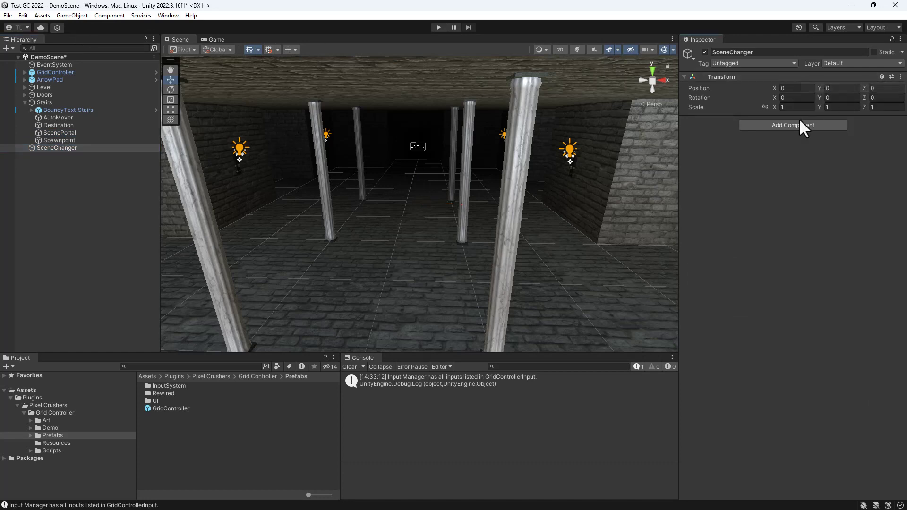
# - Attach the Scene Changer component to SceneChanger via the 'scene' search
pyautogui.click(800, 124)
pyautogui.write('scene')
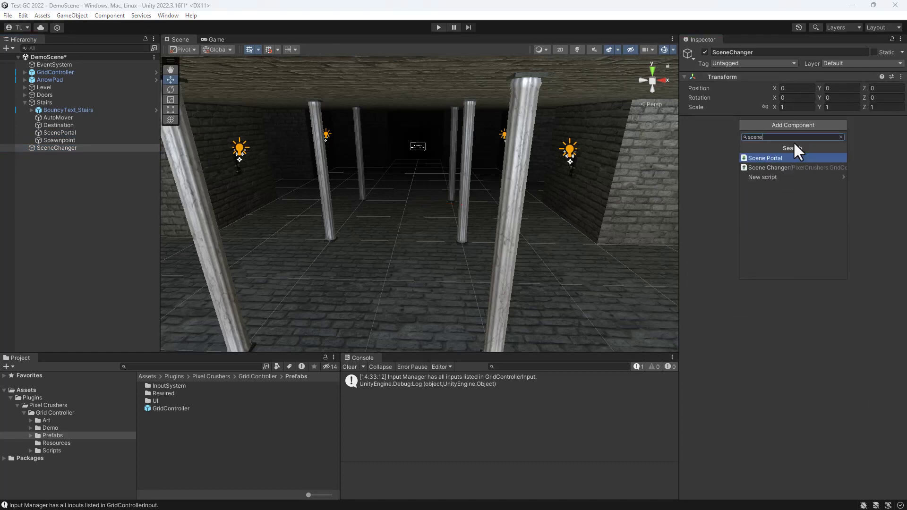
pyautogui.press('Down')
pyautogui.press('Return')
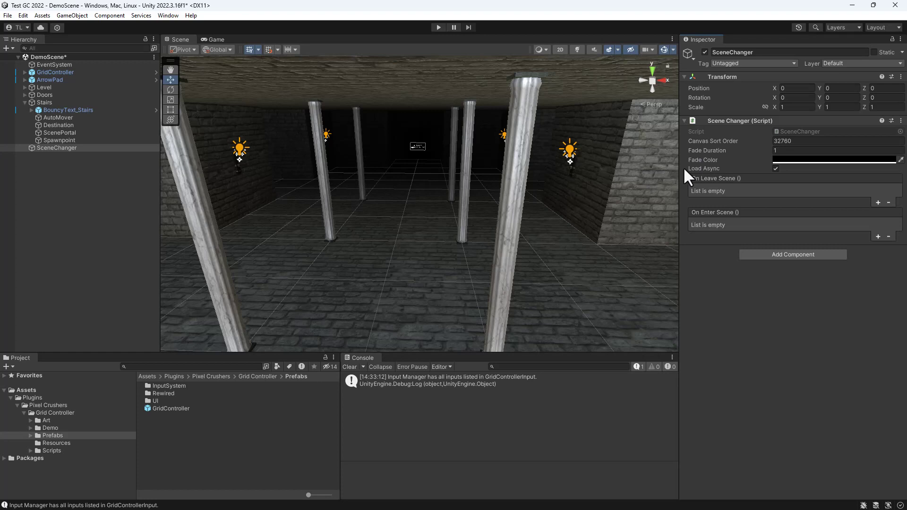
# - Preview the ArrowPad's arrow buttons in the Game view, then list the Demo folder's assets
pyautogui.click(49, 79)
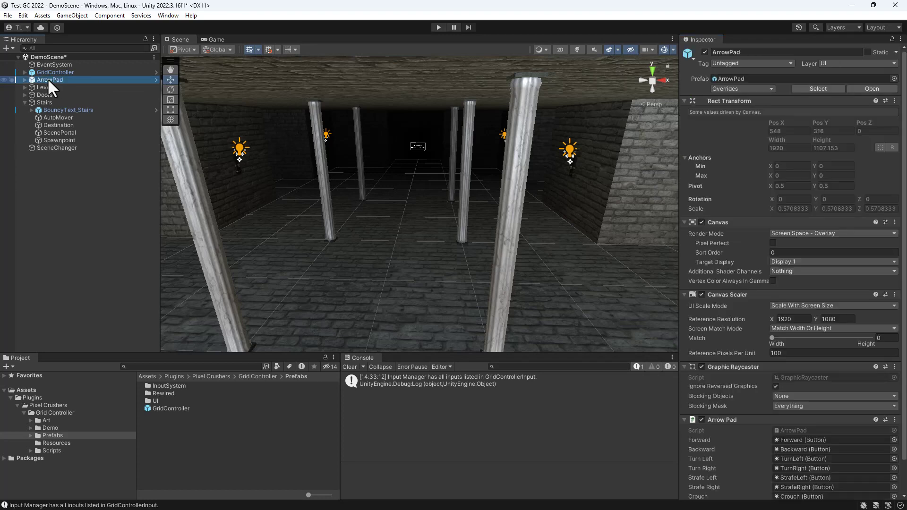
pyautogui.click(216, 40)
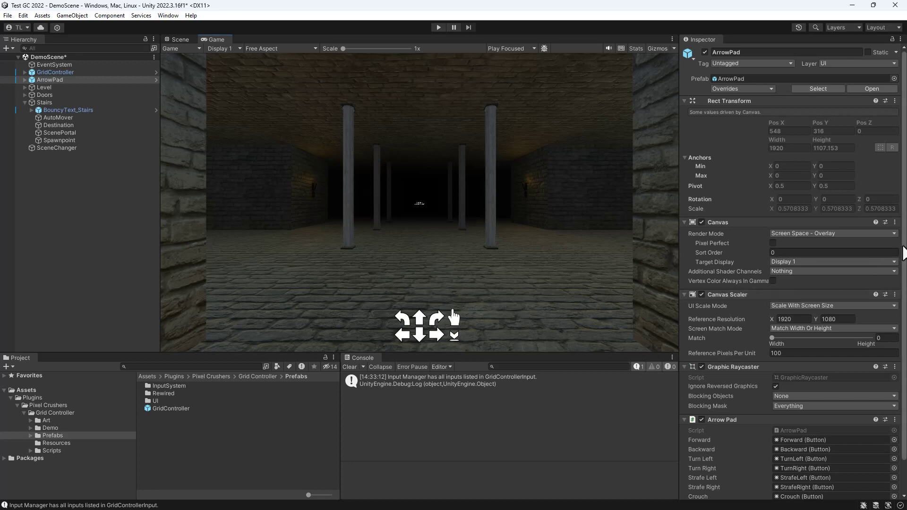
pyautogui.scroll(-2, 895, 309)
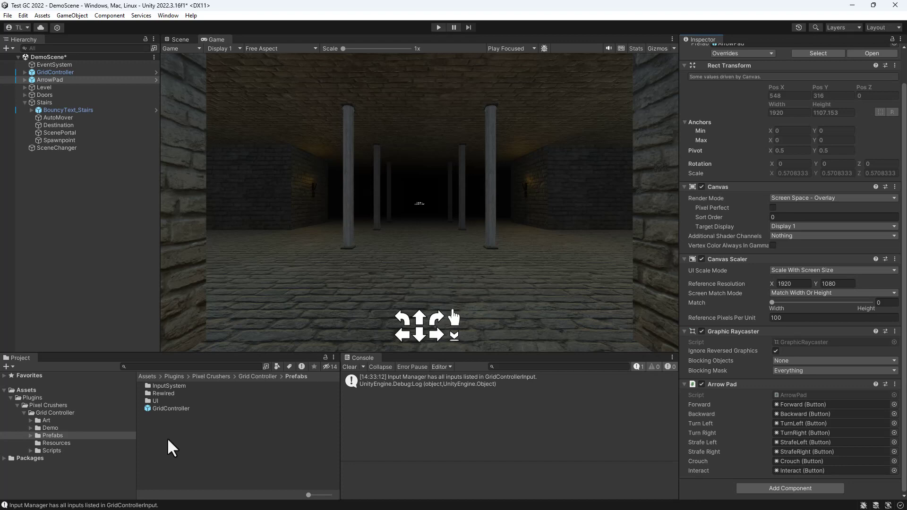
pyautogui.click(28, 428)
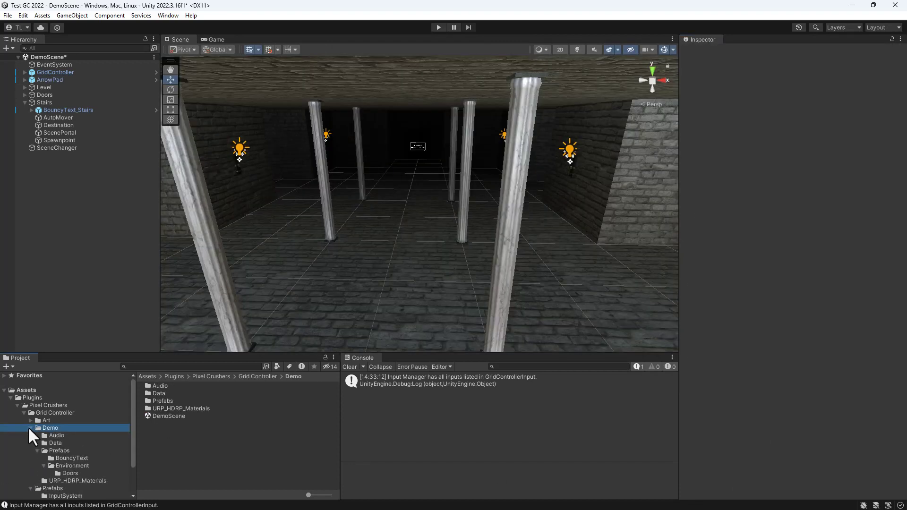
# - Open the Floor_5x5 prefab and follow its Quad's Surface Type to the Stone asset
pyautogui.click(73, 466)
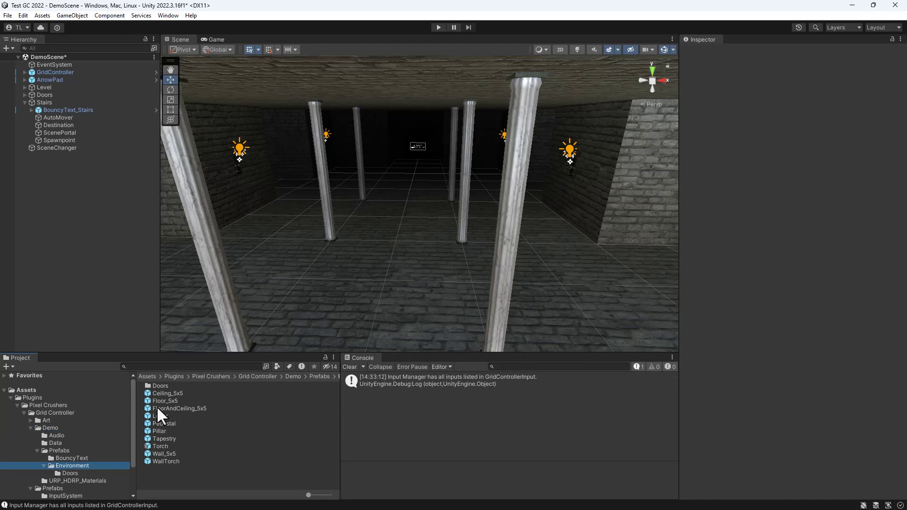
pyautogui.doubleClick(160, 401)
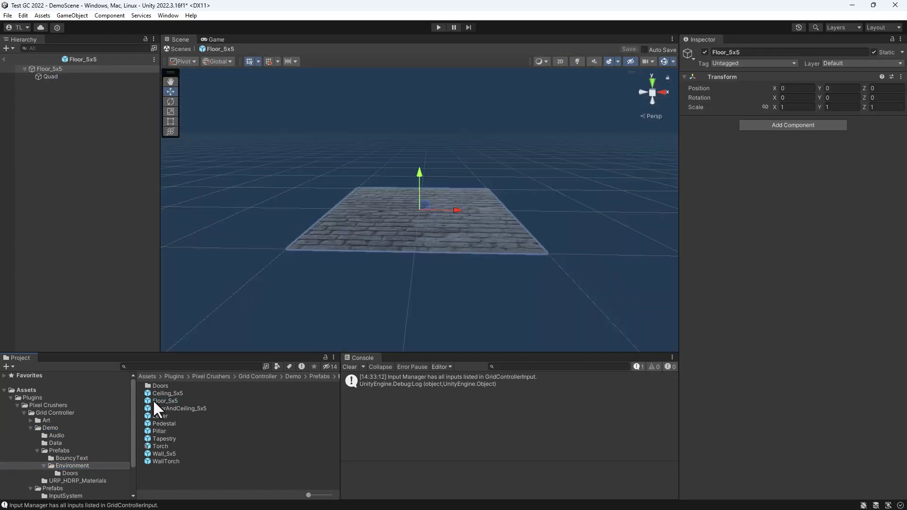
pyautogui.click(46, 77)
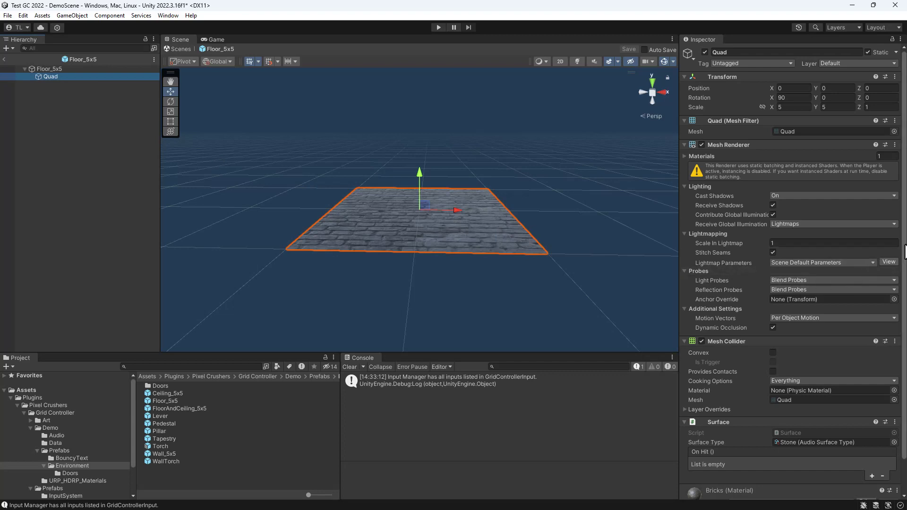
pyautogui.moveTo(903, 255); pyautogui.dragTo(901, 327)
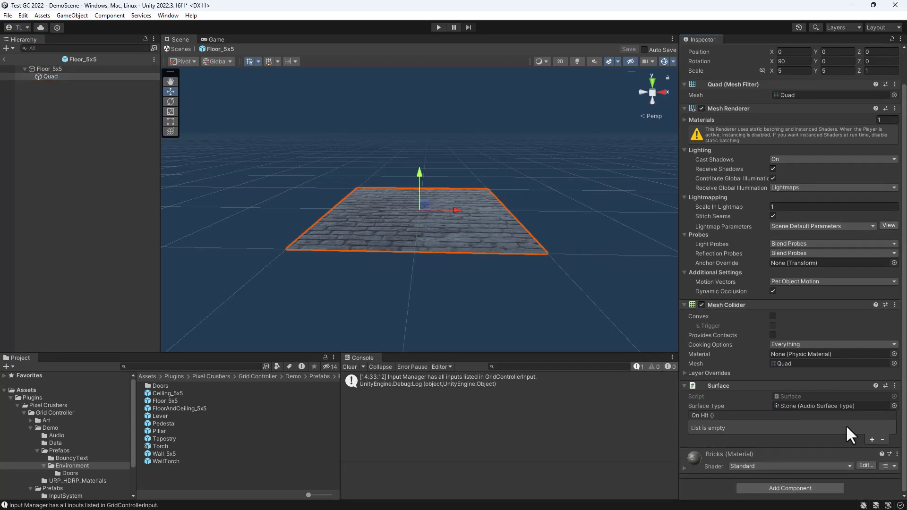
pyautogui.click(822, 405)
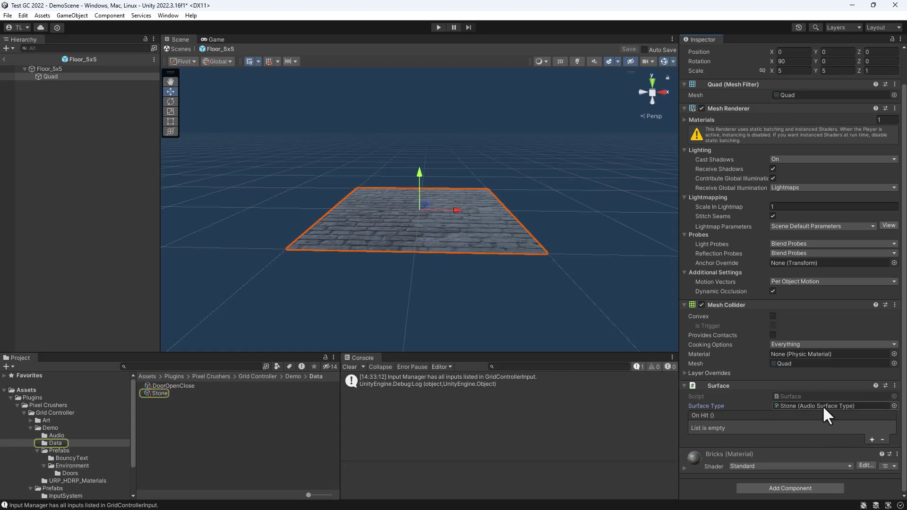
# - Review Stone's Footsteps and Bounces sound lists, then return to DemoScene and enter Play mode
pyautogui.click(162, 392)
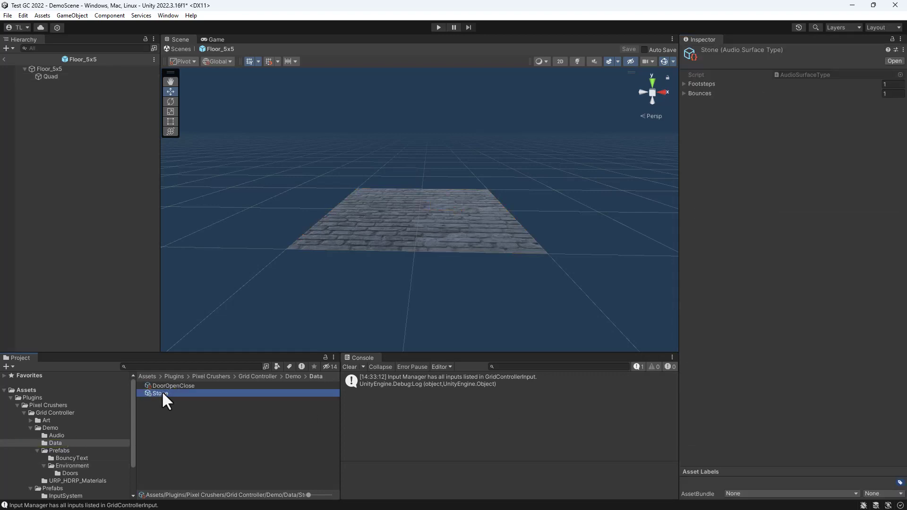
pyautogui.click(683, 93)
pyautogui.click(683, 84)
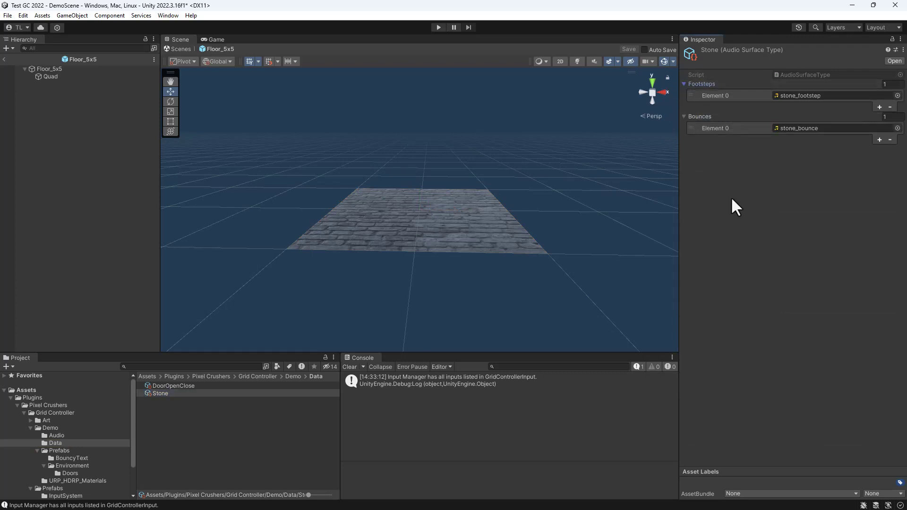
pyautogui.click(4, 59)
pyautogui.click(438, 27)
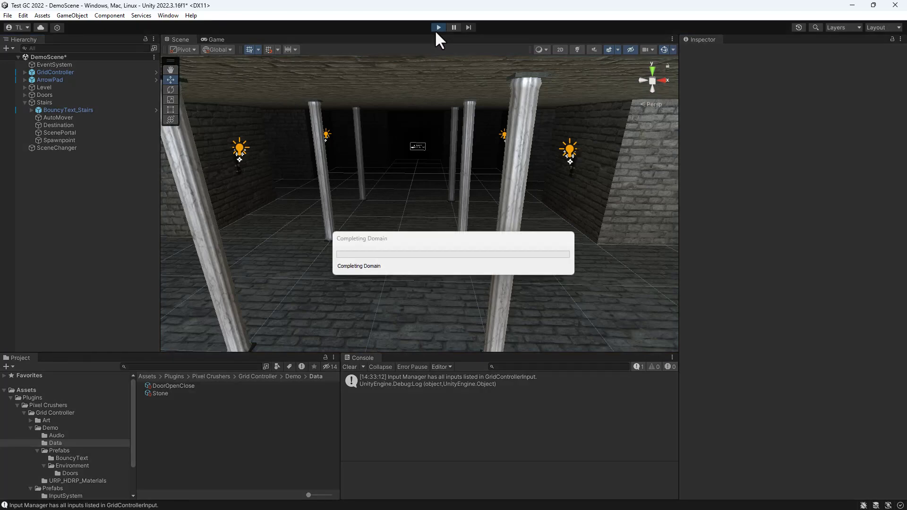